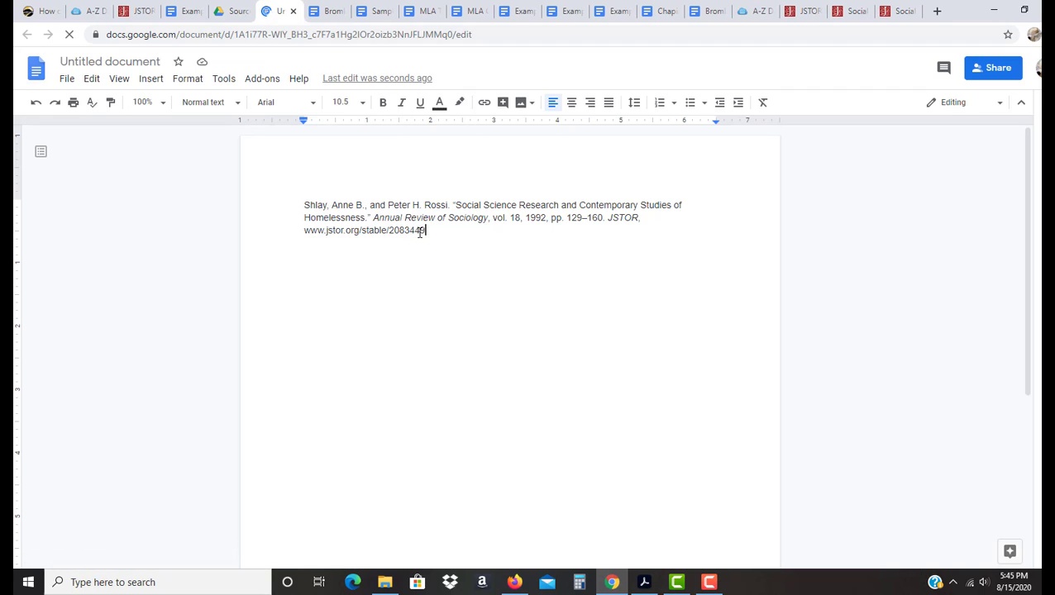
- Highlight the stable URL at the end of the article citation to examine it
drag(421, 232, 312, 238)
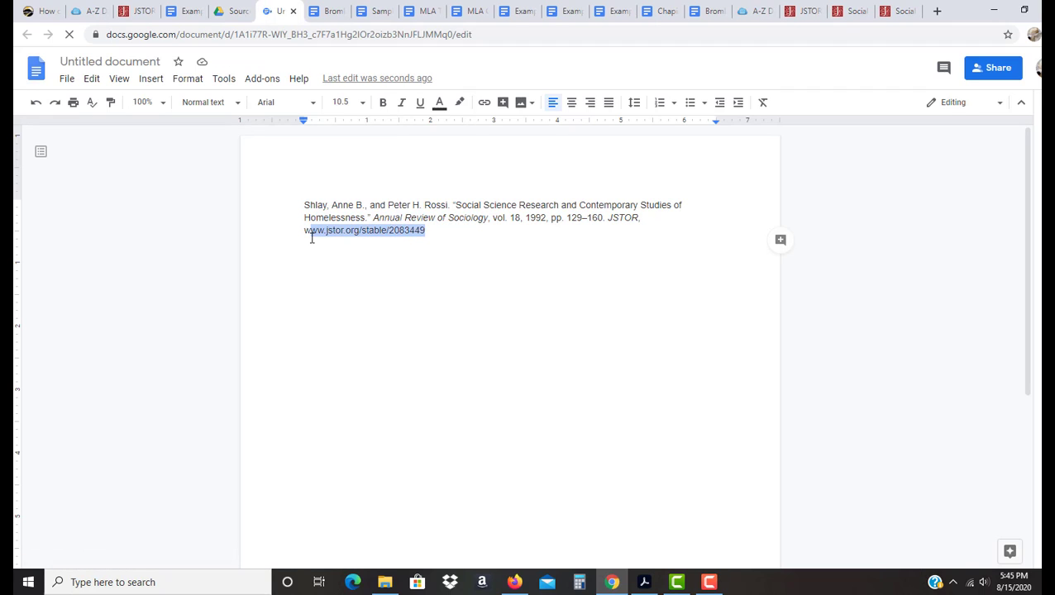
click(302, 231)
click(457, 227)
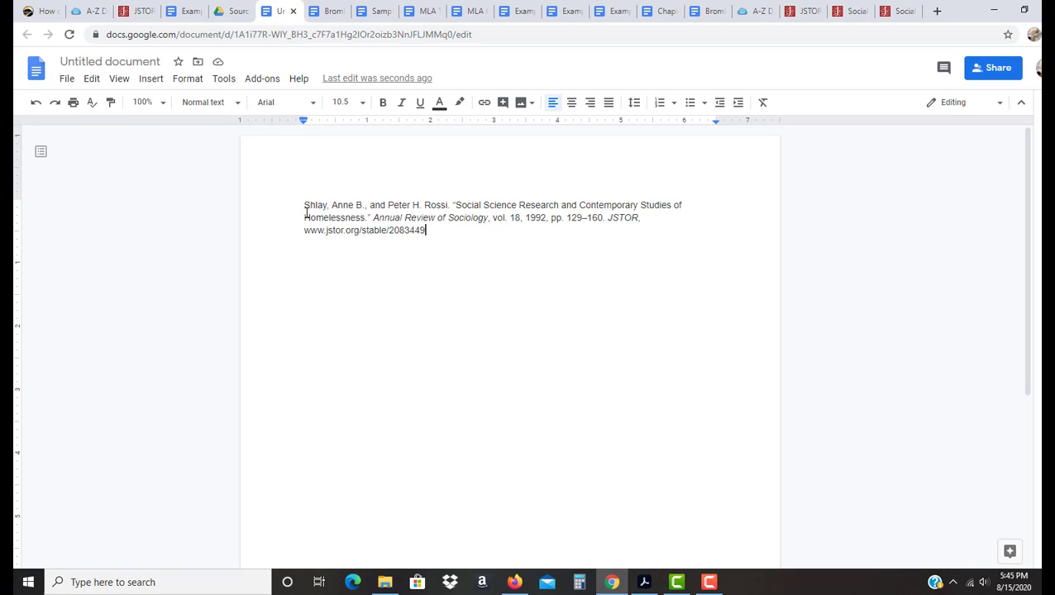
- Switch to the JSTOR article on contemporary homelessness studies and look through its first four pages
click(859, 10)
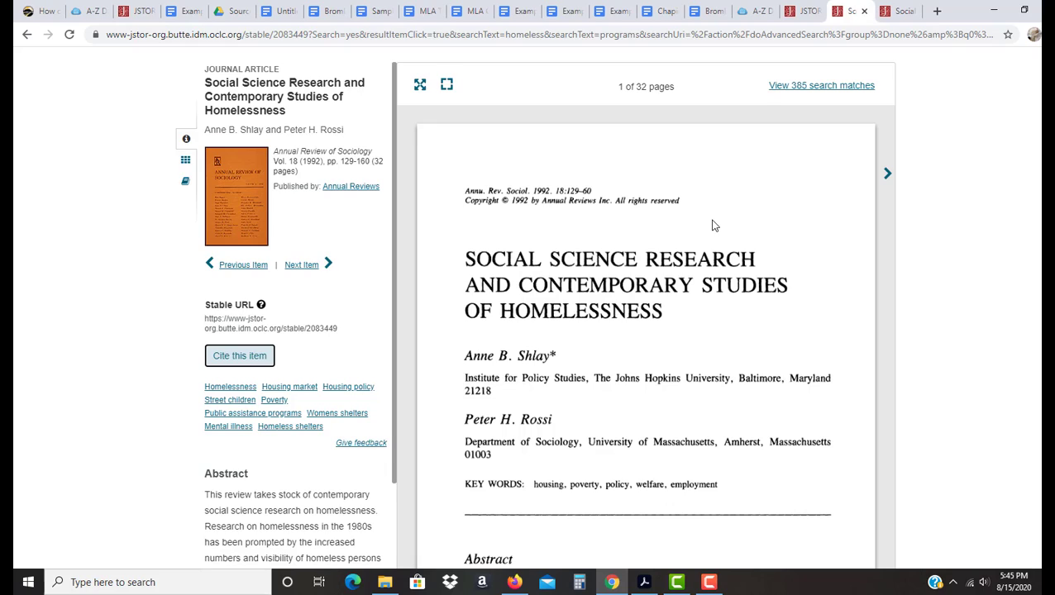
scroll(714, 225, down, 7)
scroll(808, 172, up, 10)
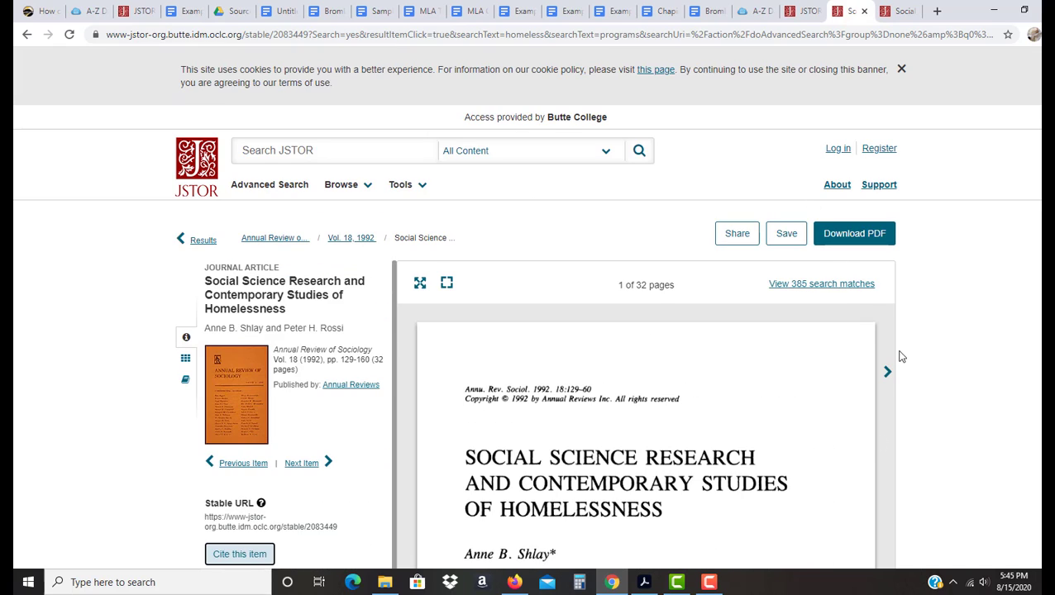
click(887, 372)
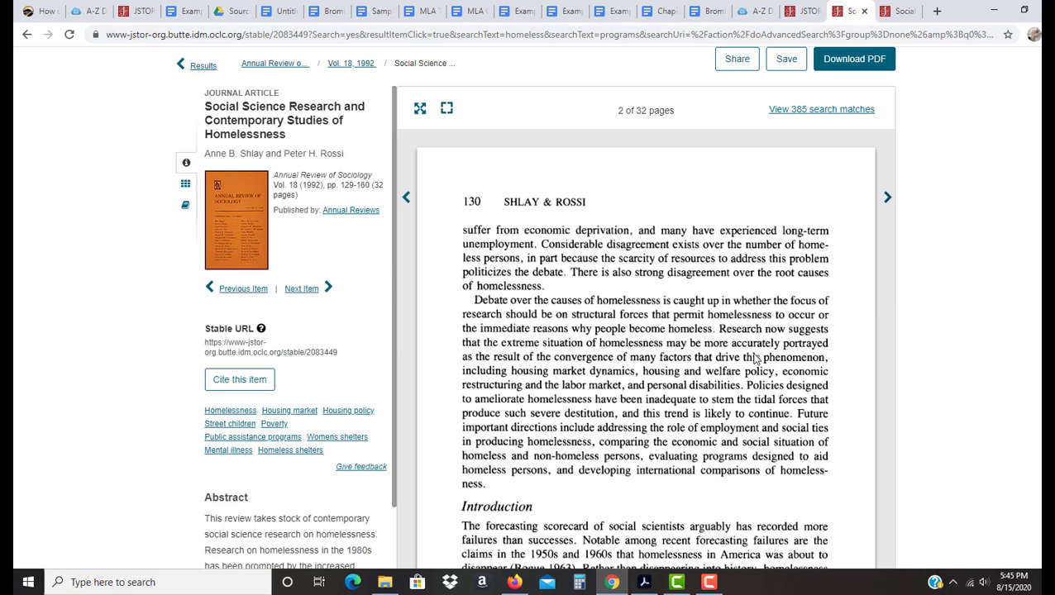
click(887, 200)
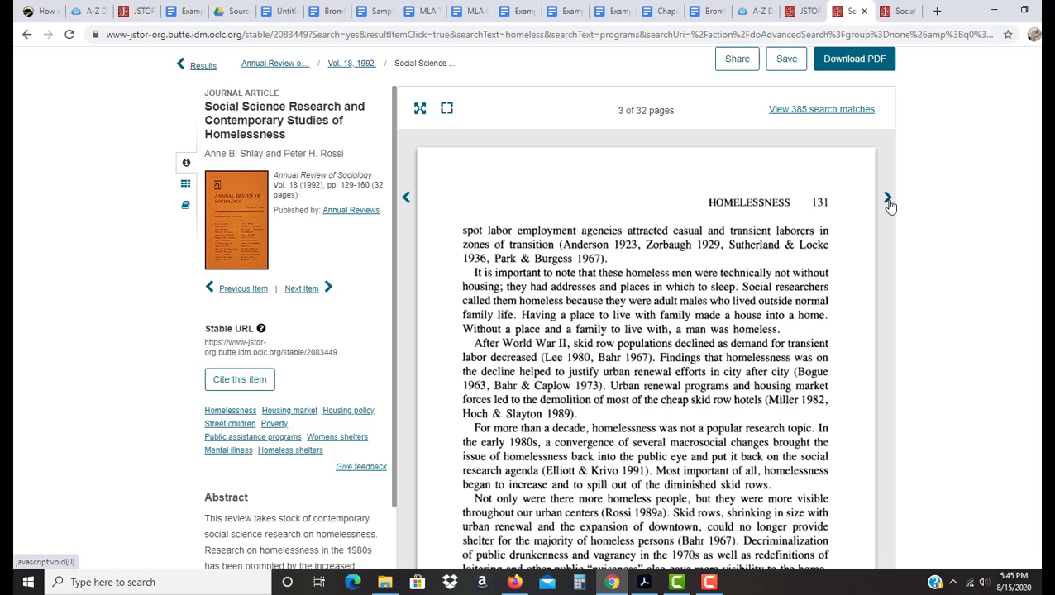
click(889, 203)
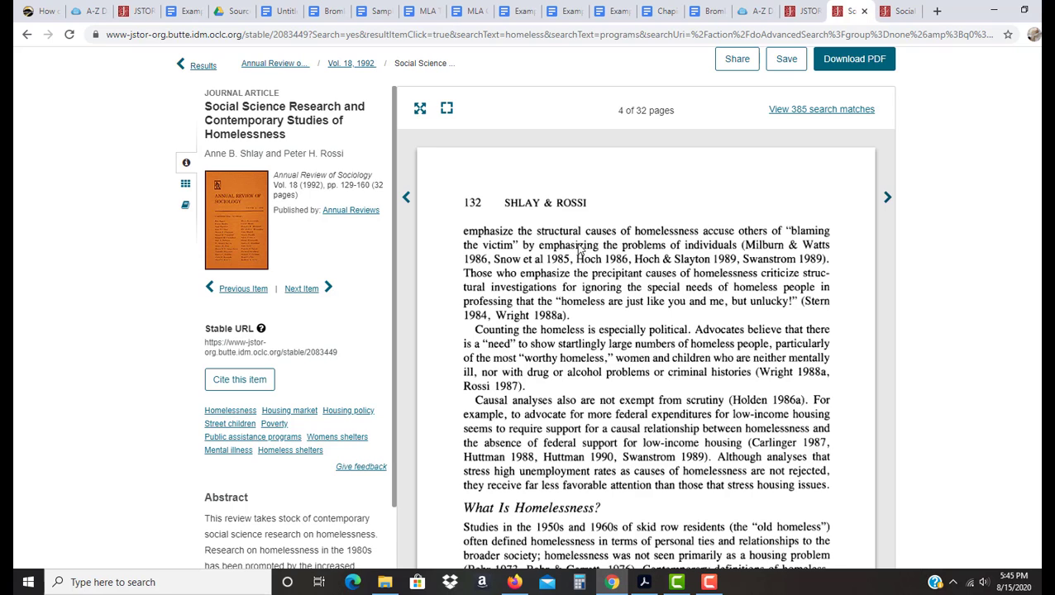
scroll(578, 251, down, 2)
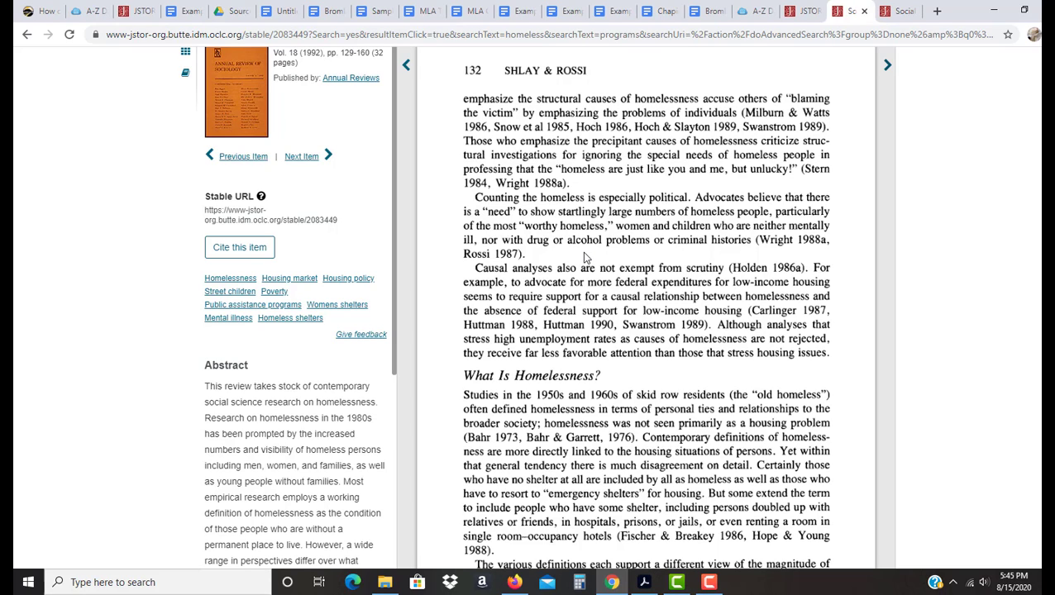
scroll(582, 258, up, 5)
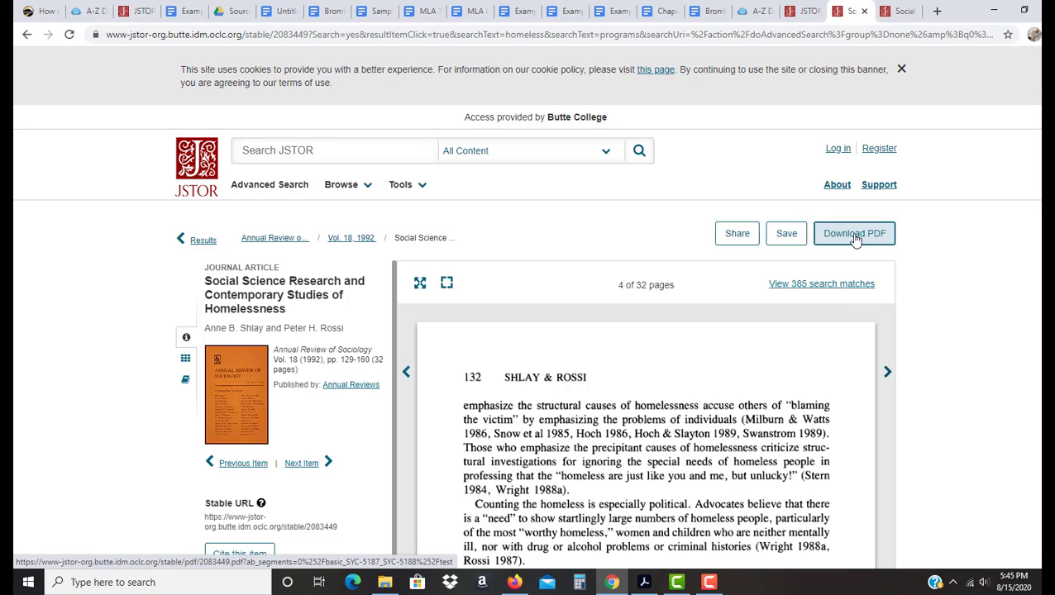
- Look over the article's PDF from the cover page to page 130, and check the Source Summary #1 Folder in Google Drive
click(891, 12)
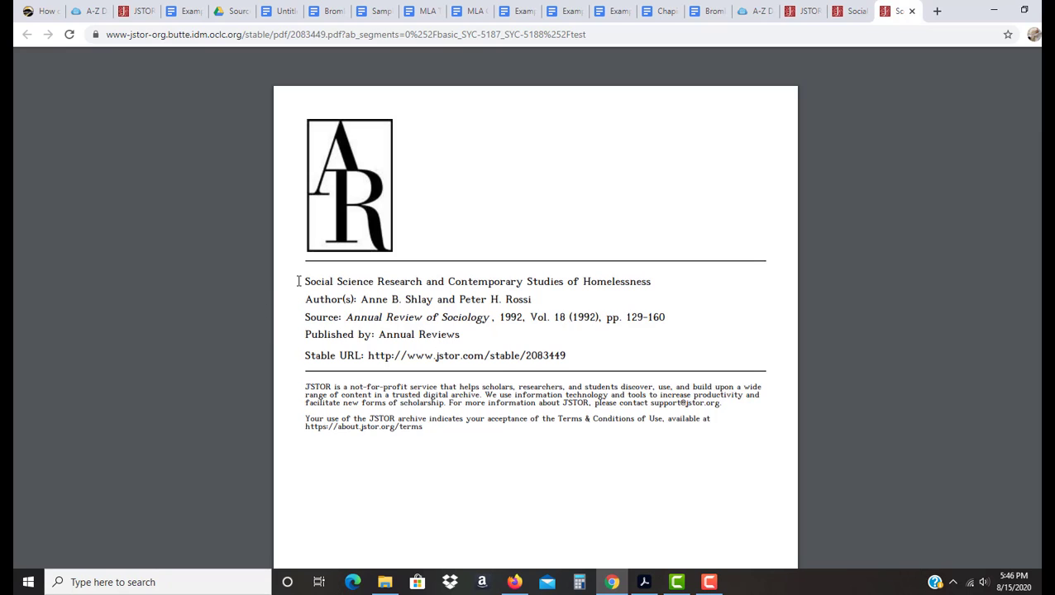
drag(306, 282, 447, 283)
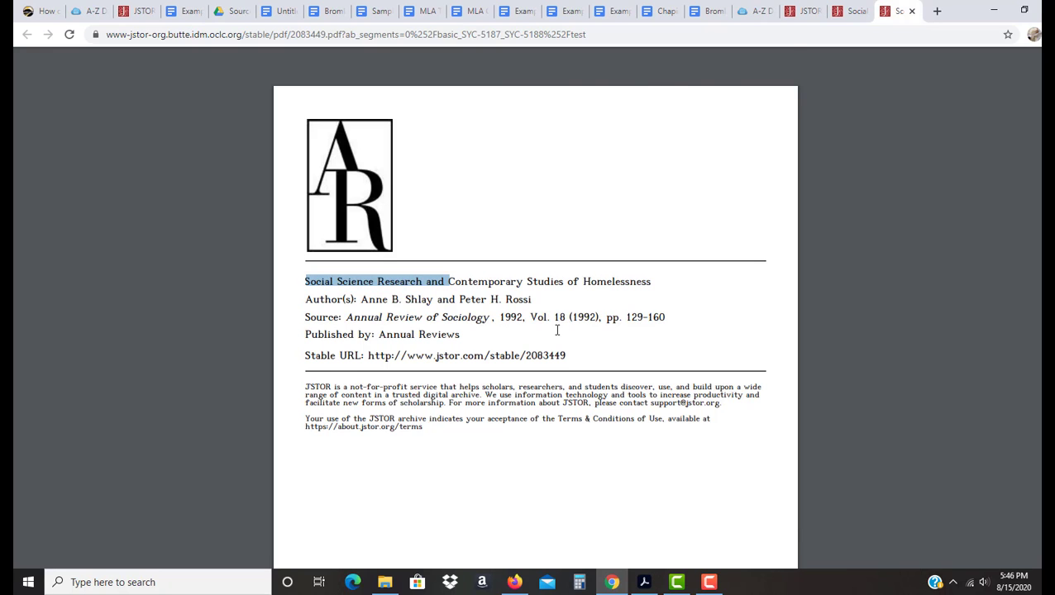
scroll(557, 330, down, 12)
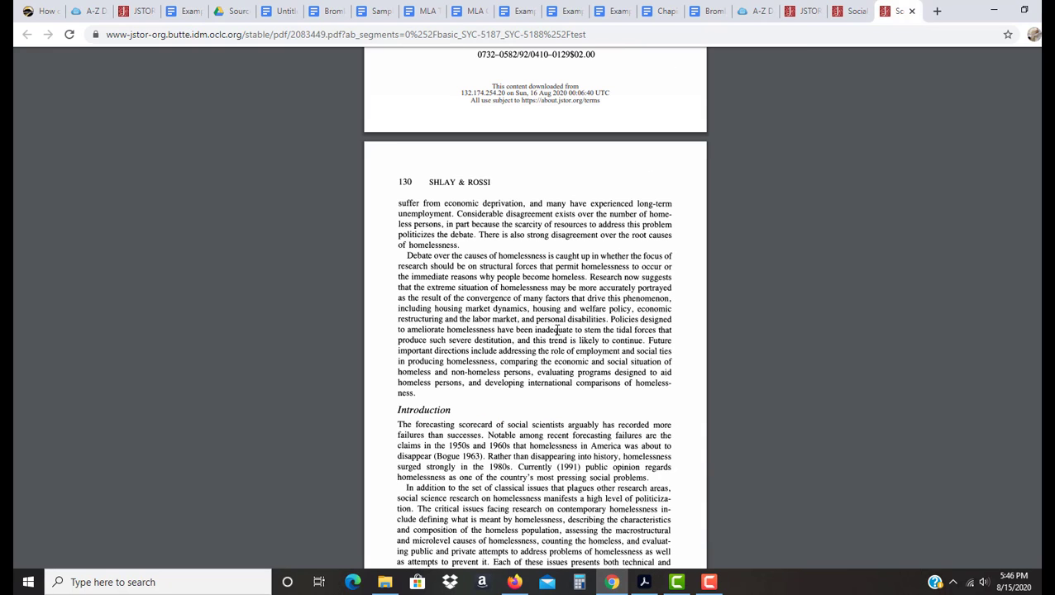
scroll(558, 330, down, 2)
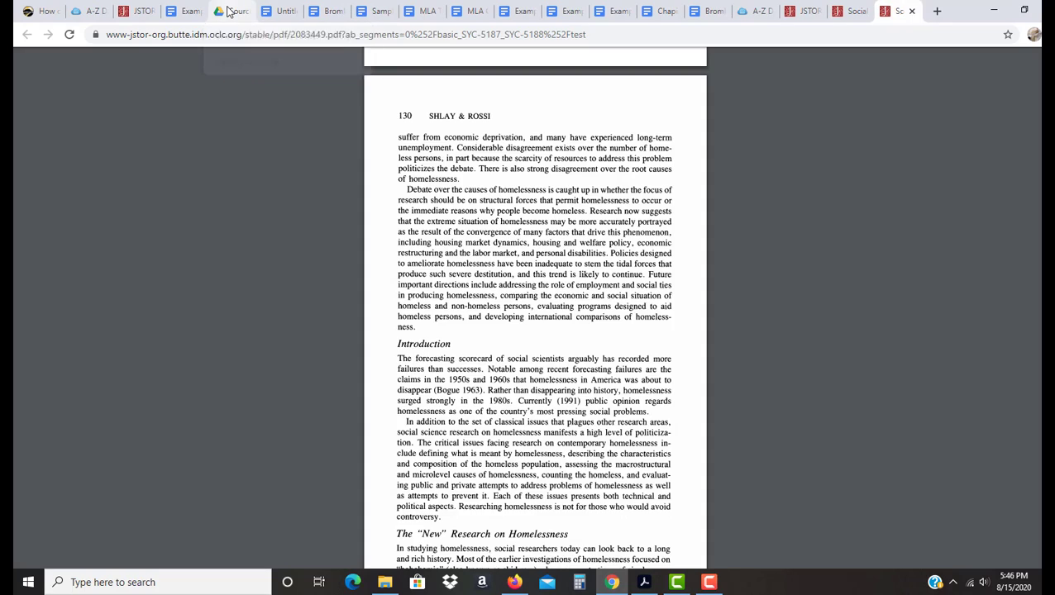
click(229, 12)
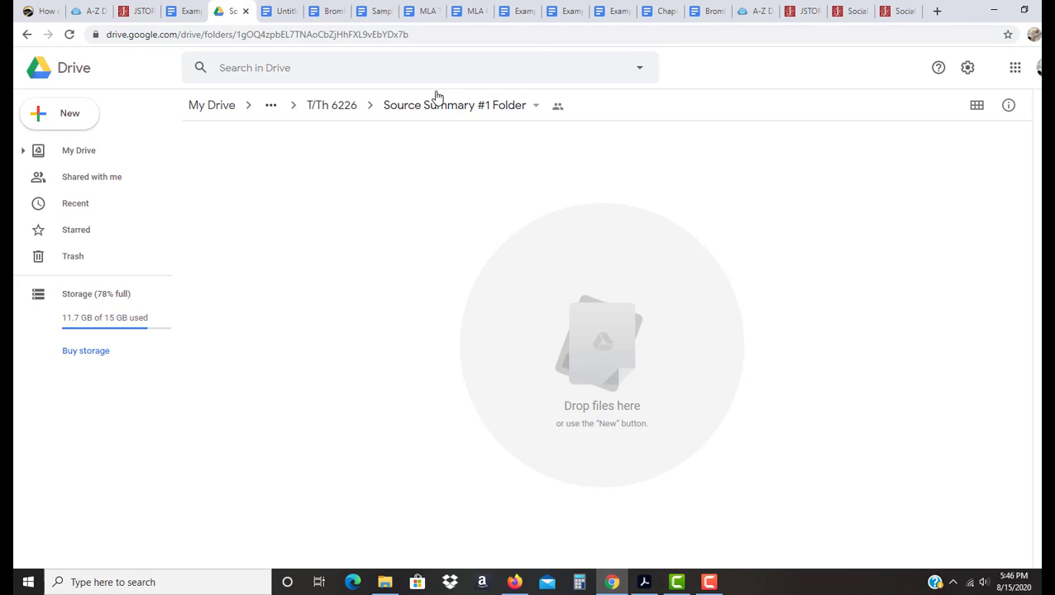
- Return to the article's PDF and examine the download notice and date at the foot of page 130
click(901, 10)
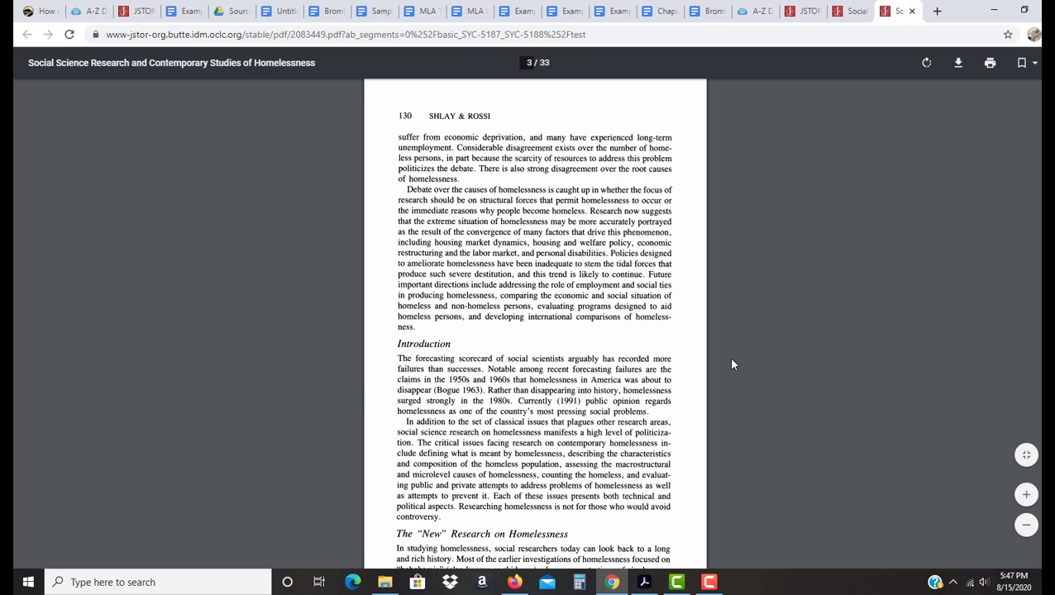
scroll(730, 355, down, 3)
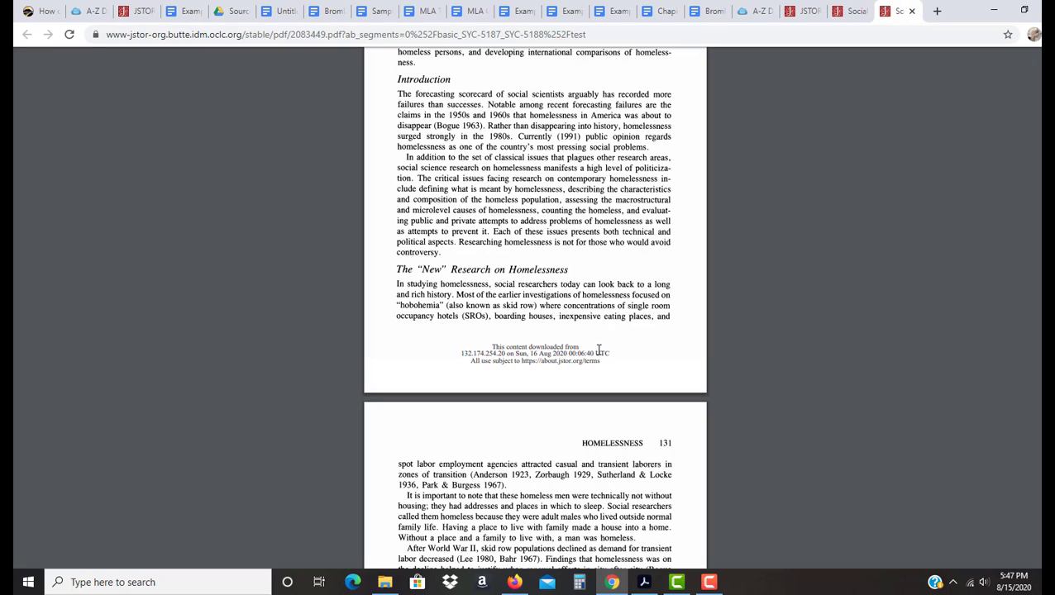
drag(591, 353, 521, 353)
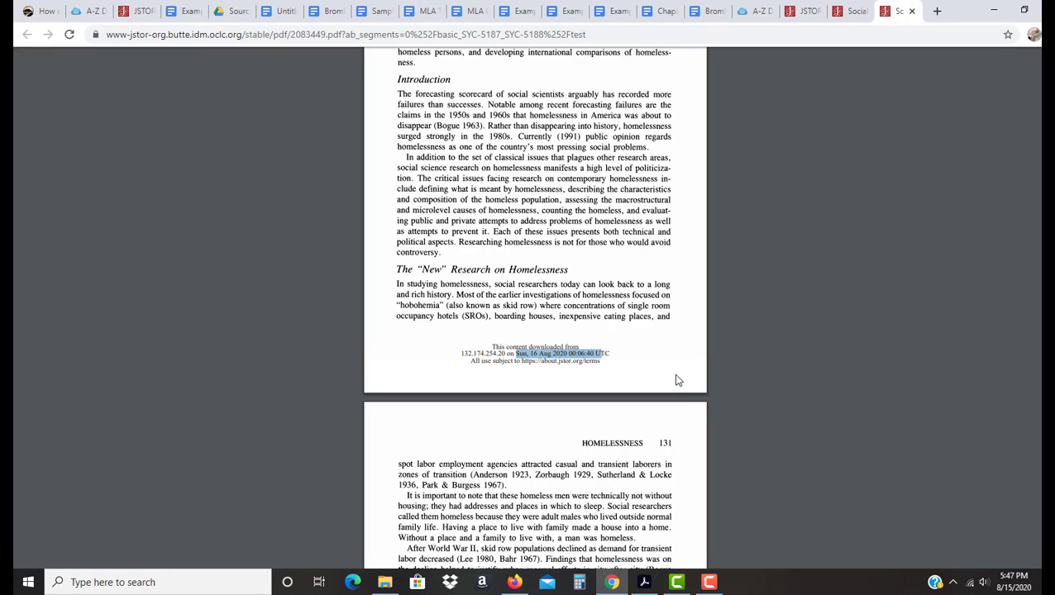
click(605, 366)
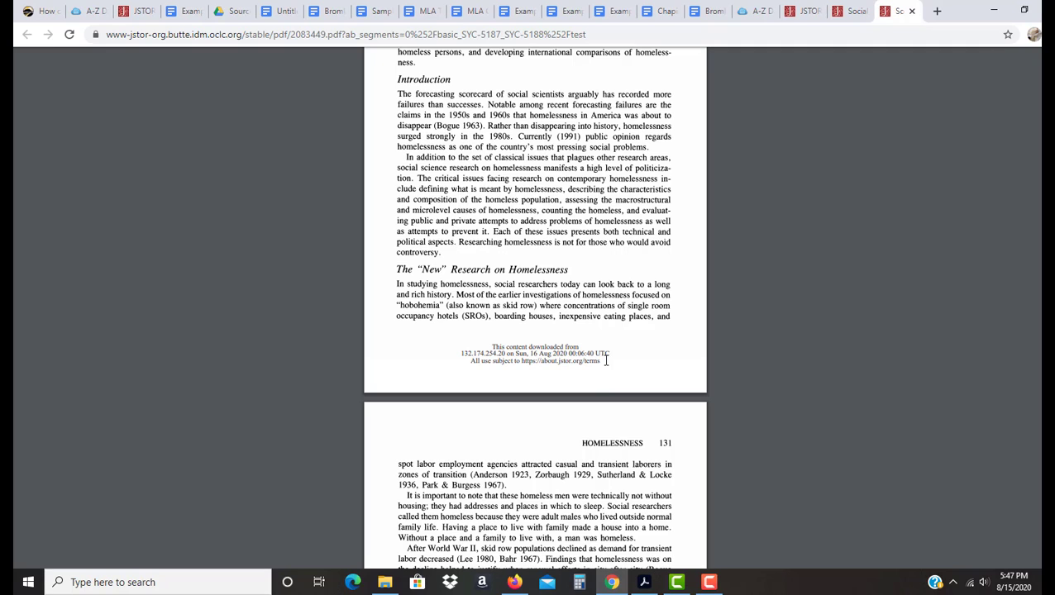
drag(606, 360, 622, 357)
click(626, 354)
scroll(626, 353, down, 4)
scroll(626, 353, up, 10)
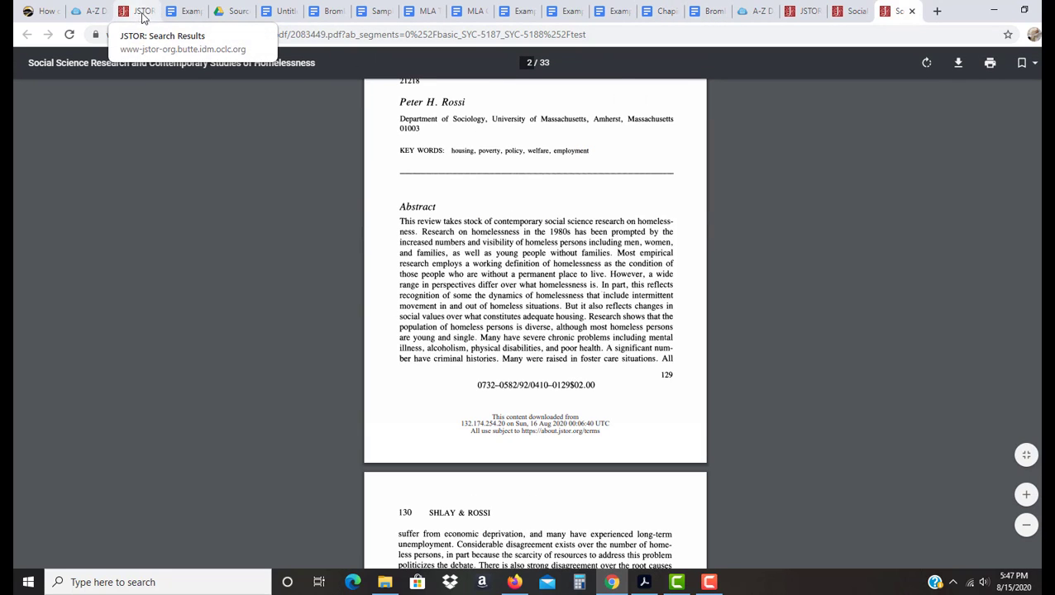
- Review the PDF's cover page and abstract alongside the Canvas page on finding a scholarly journal through Butte's library
click(43, 11)
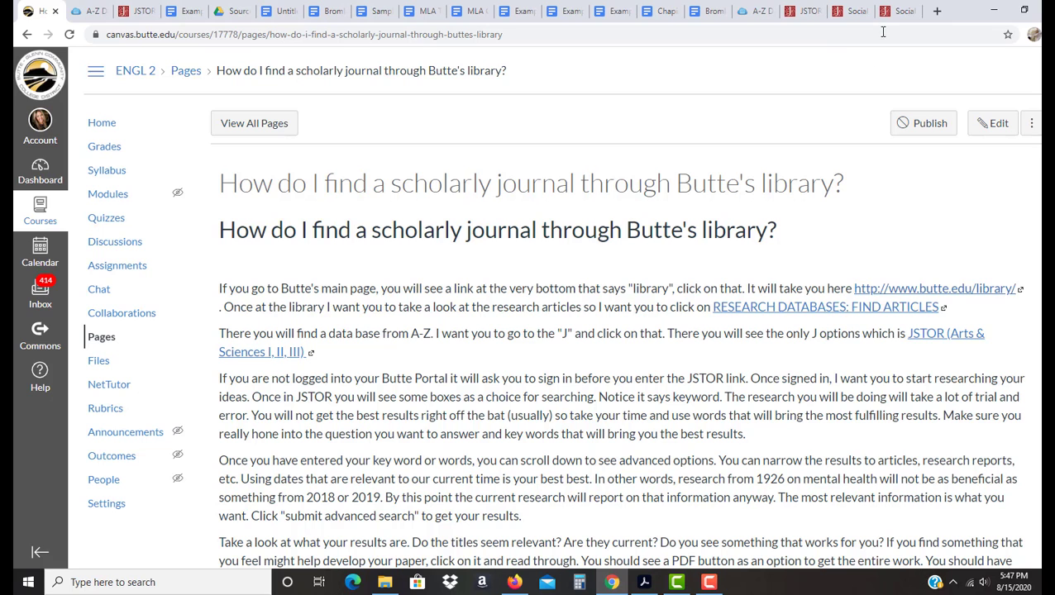
click(904, 12)
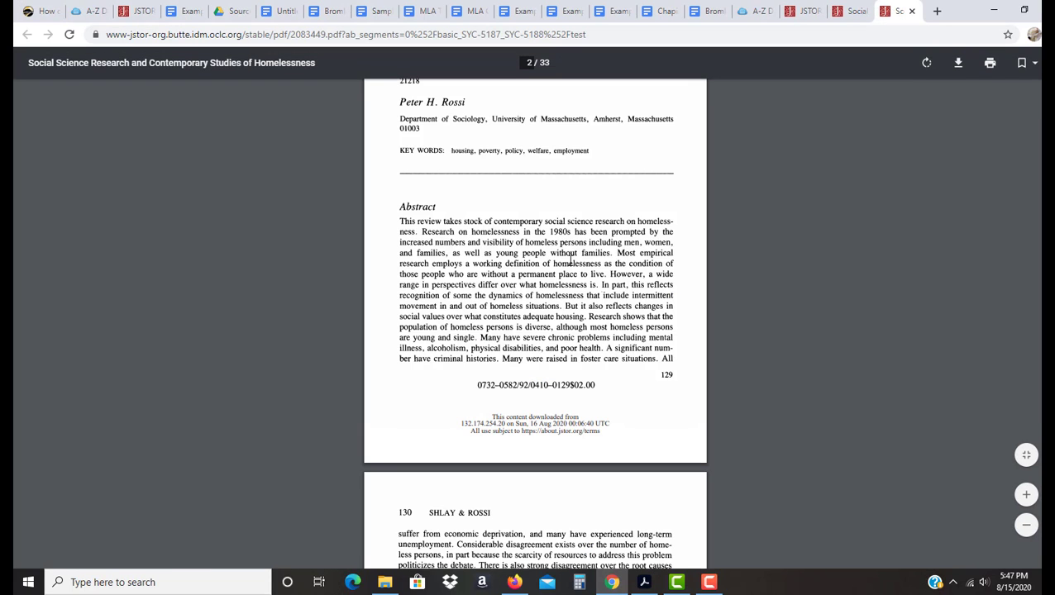
scroll(570, 262, up, 11)
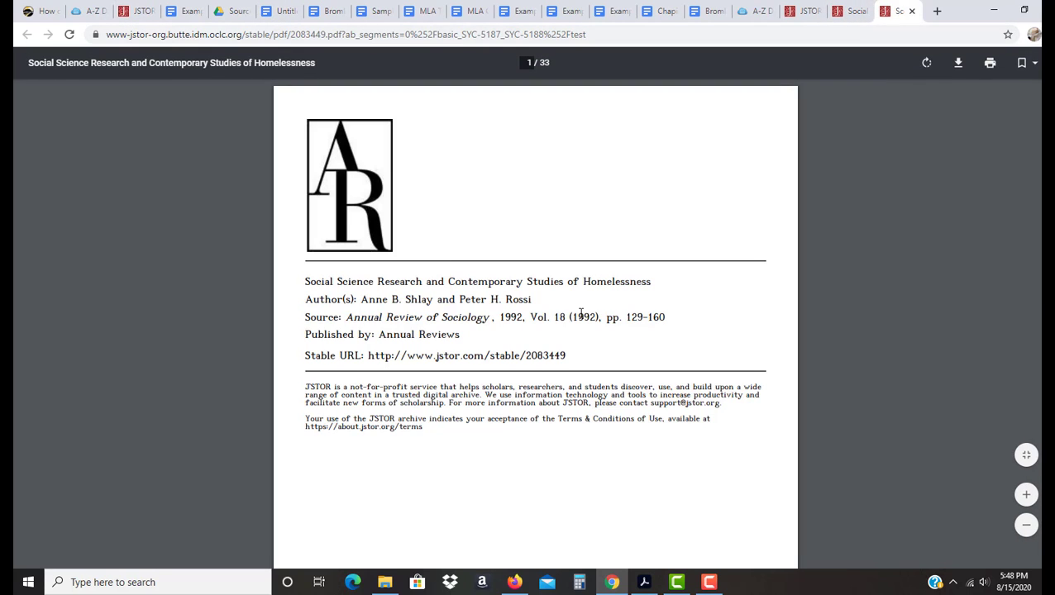
scroll(582, 312, down, 10)
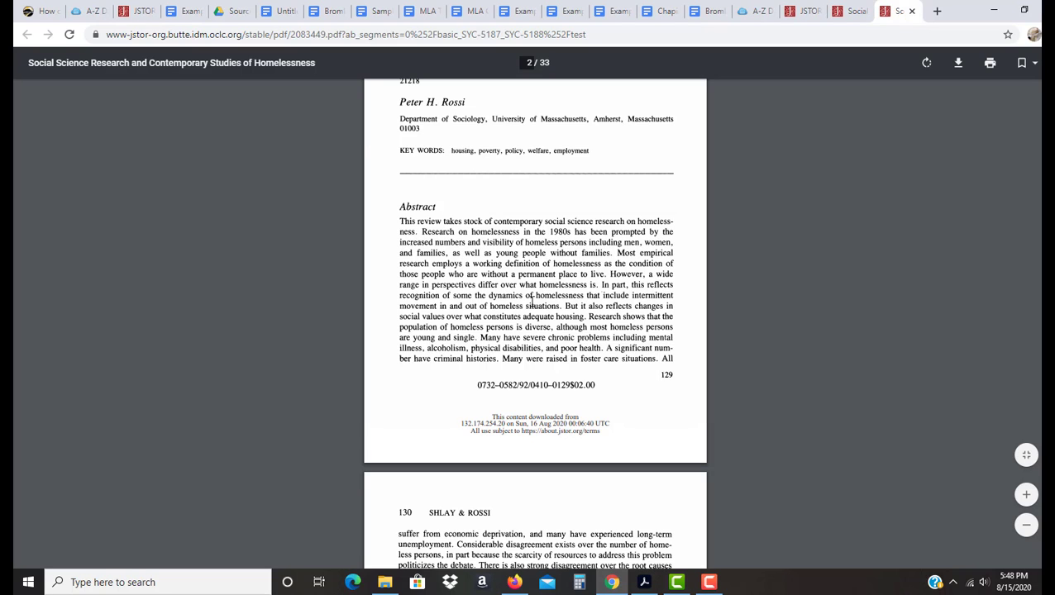
scroll(535, 297, down, 2)
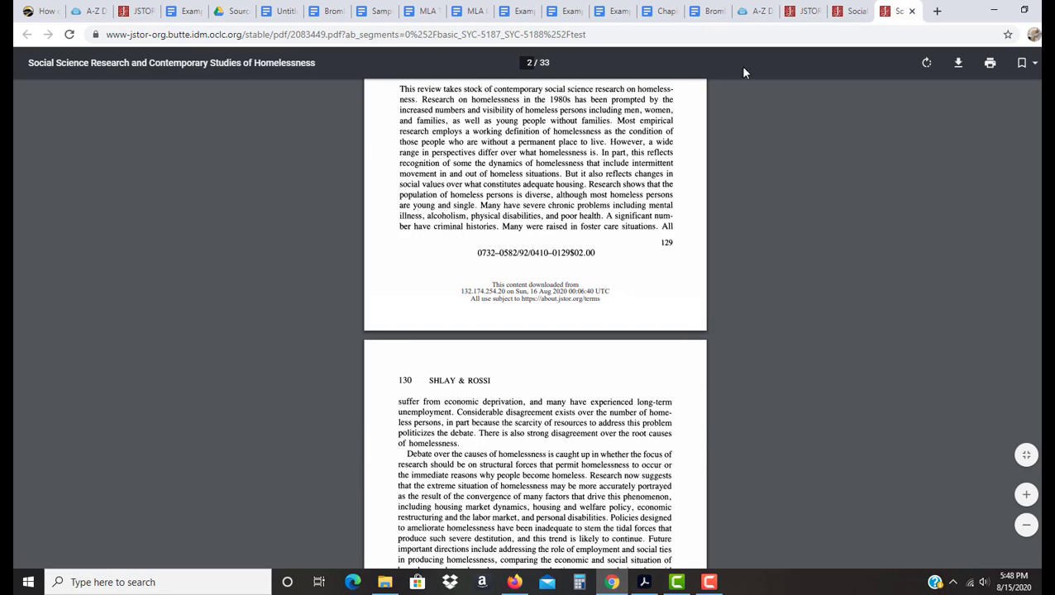
click(29, 12)
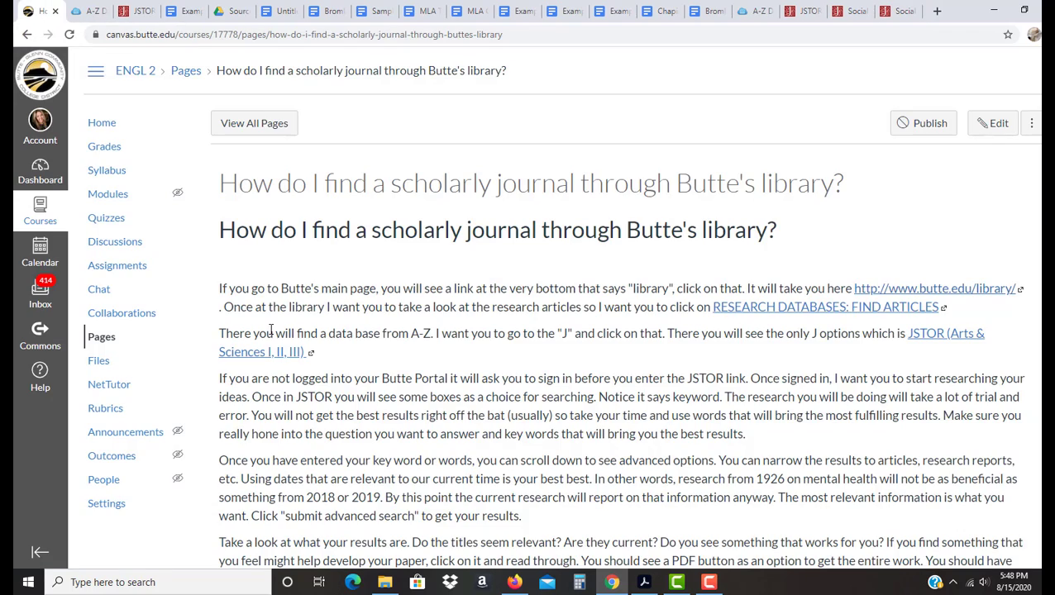
scroll(308, 374, down, 4)
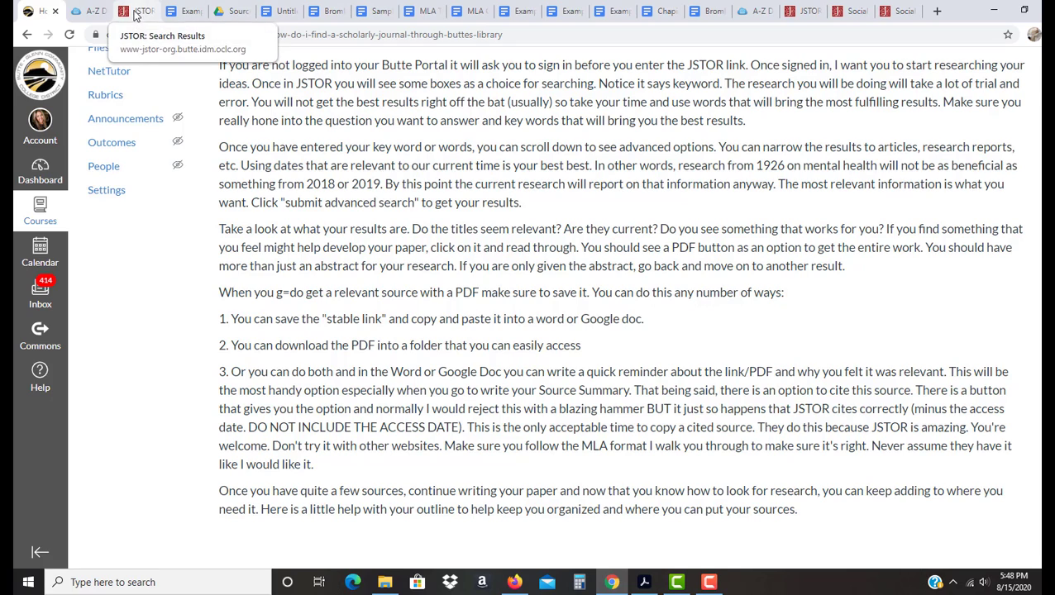
- In the untitled Google Docs document, write below the citation: "This article discusses….. A quote that I found relevant to my topic is, "...""
click(280, 10)
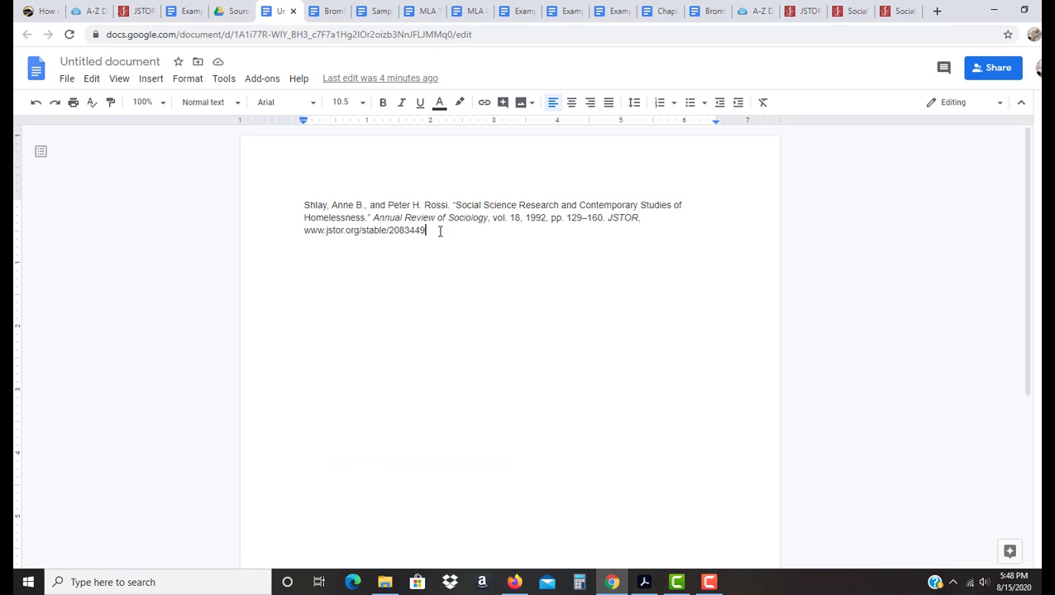
key(Return)
key(Return)
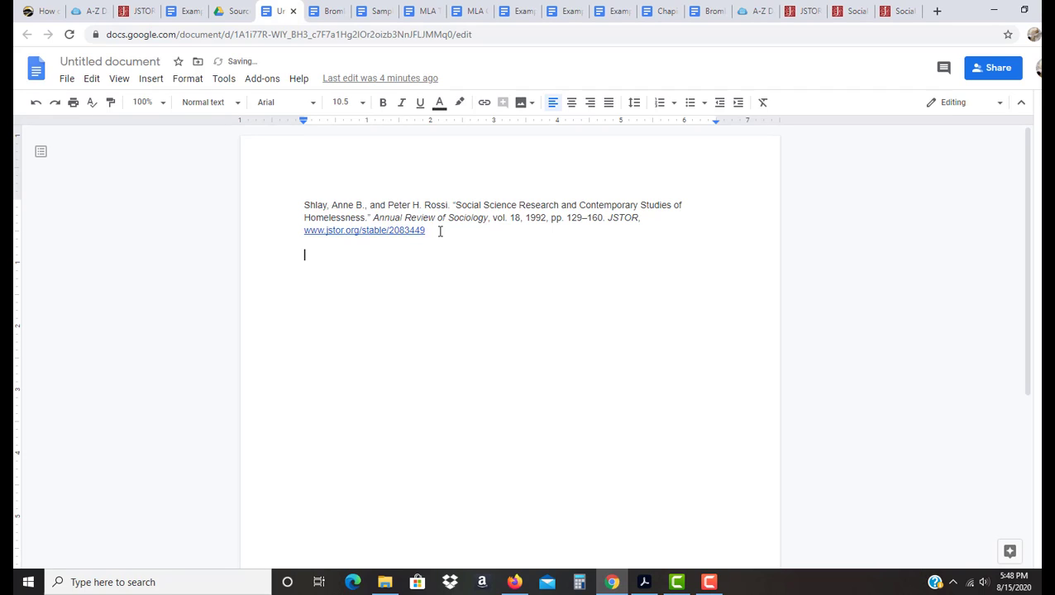
text(This a)
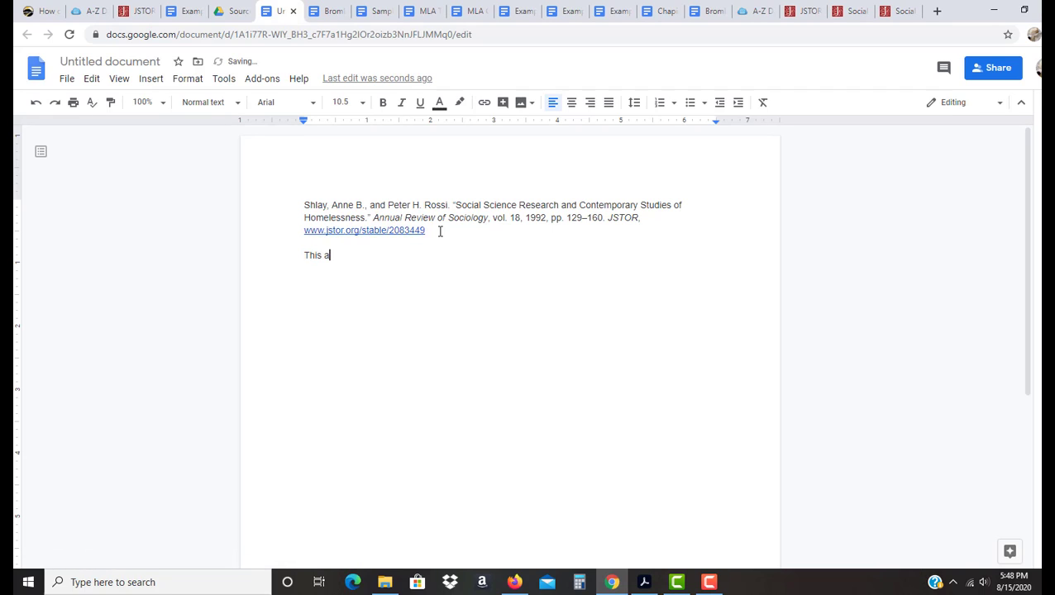
text(rticle discusses. ...)
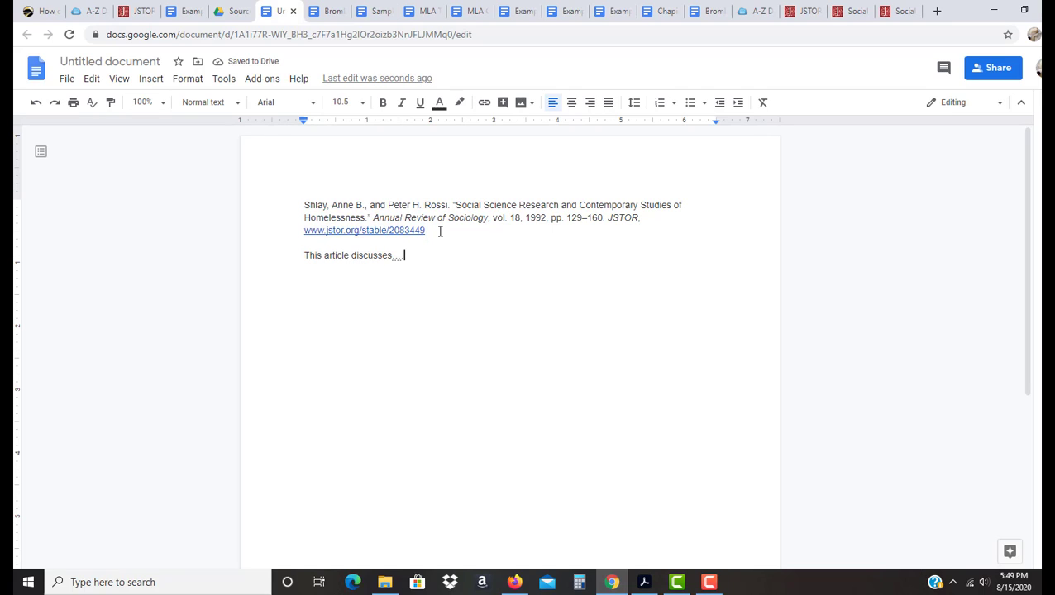
text(. A quote that I fo)
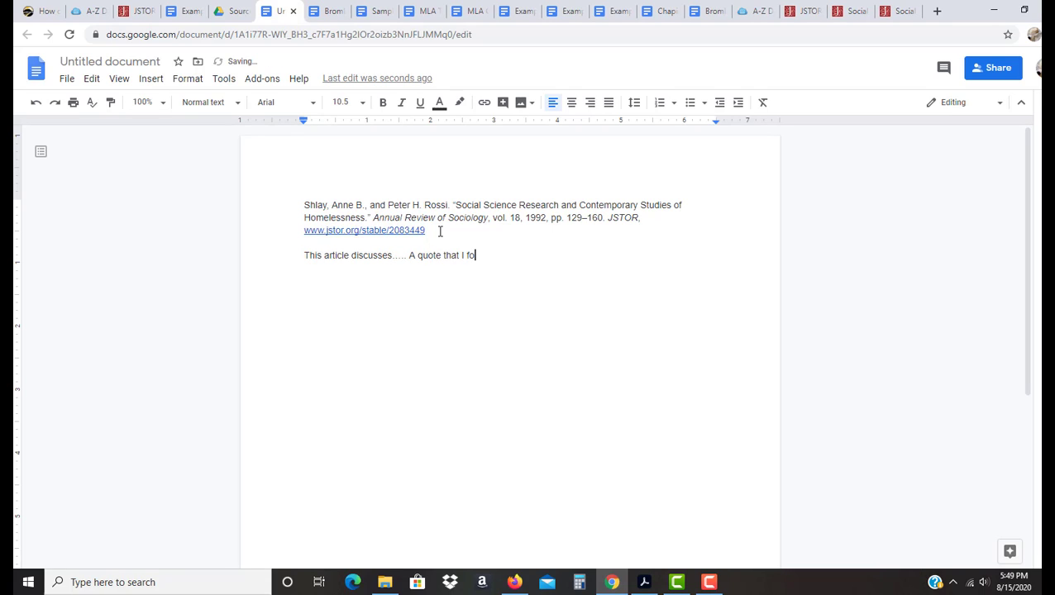
text(und relevant to my topi)
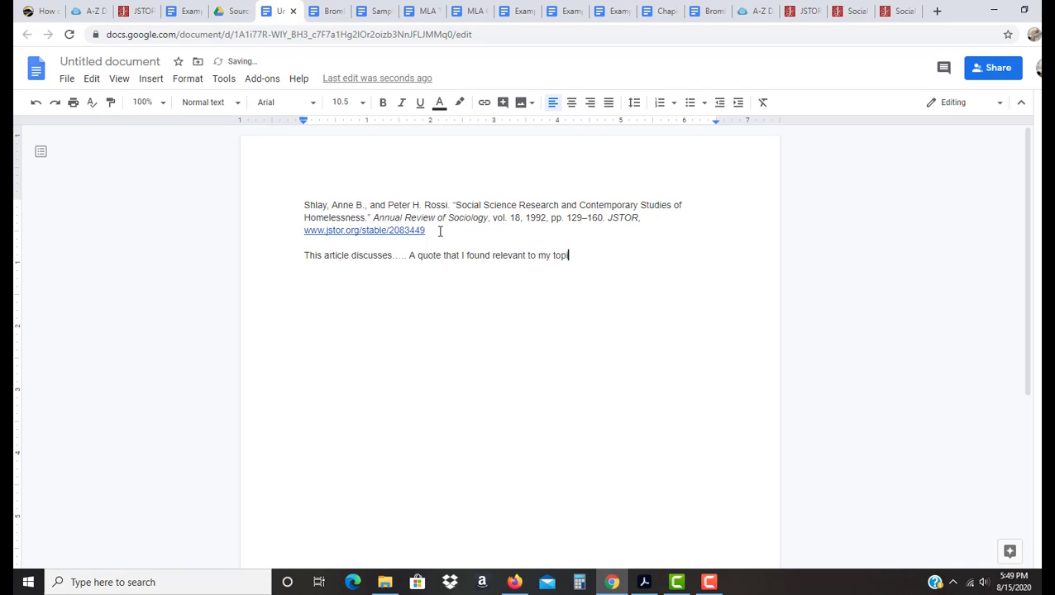
text(c )
text(is, ")
text(...")
- Add a parenthetical in-text citation after the quote with the first author's last name and page 130, ending the sentence with a period
text( ()
text(Sh)
text(la)
text().)
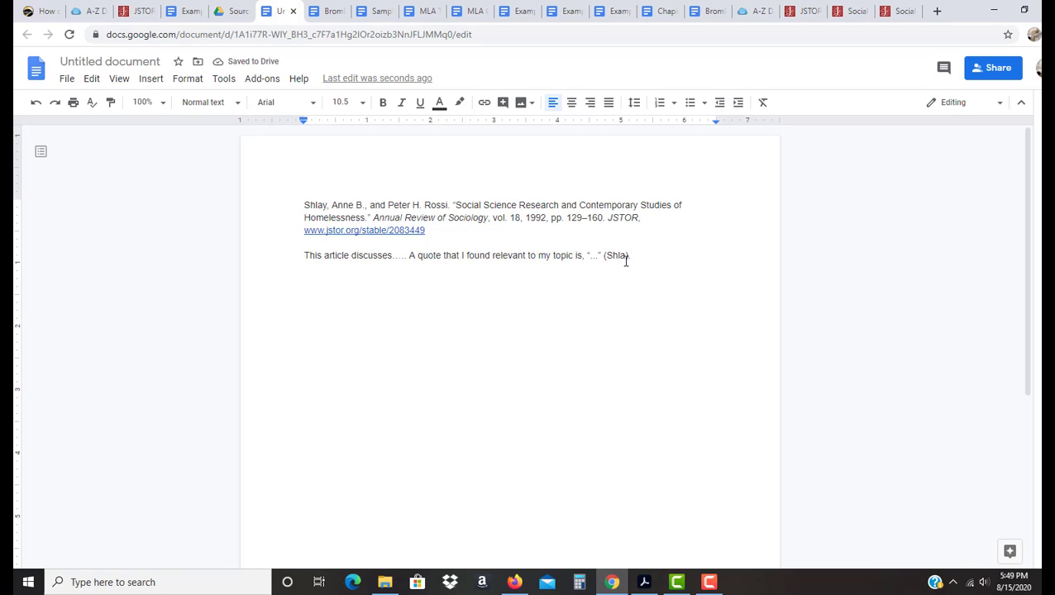
text(, )
text(24)
key(BackSpace)
key(BackSpace)
text(130)
click(626, 255)
text(y)
- Give the JSTOR citation a 0.5-inch hanging indent, keeping its first line at the page margin
click(426, 230)
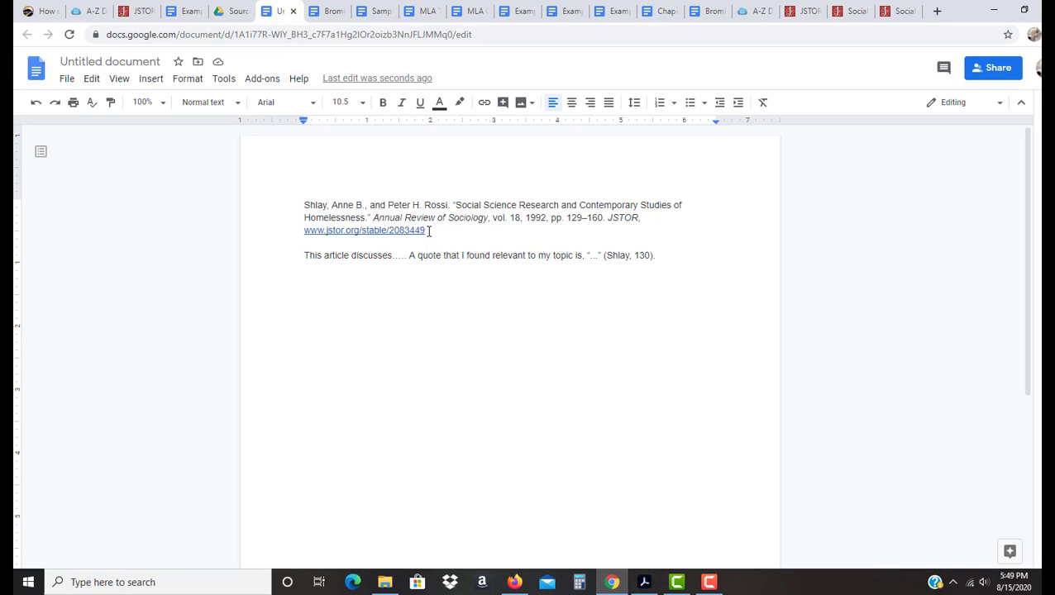
shift+click(303, 211)
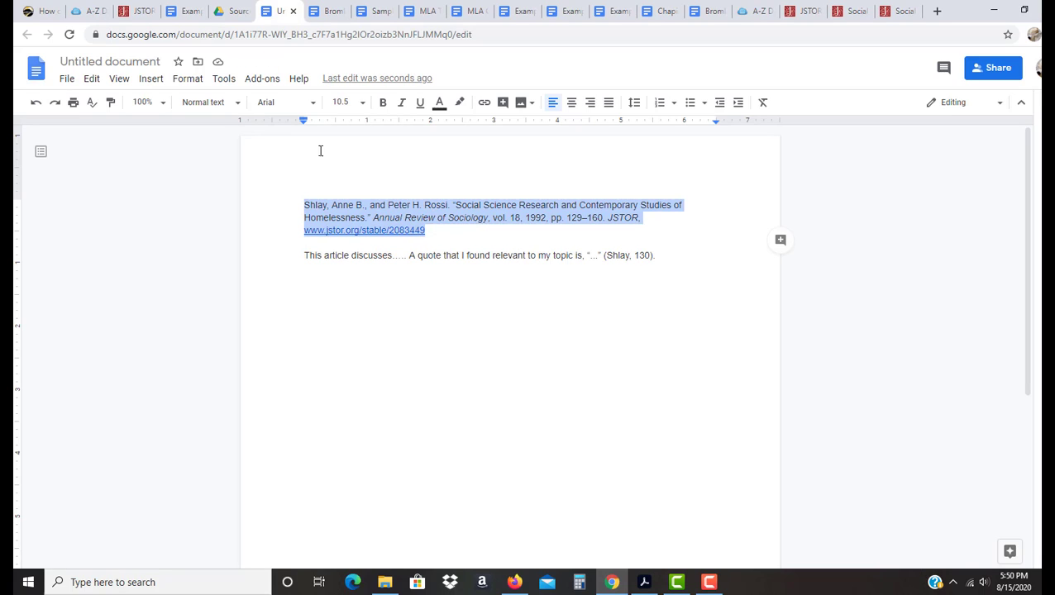
drag(303, 121, 335, 121)
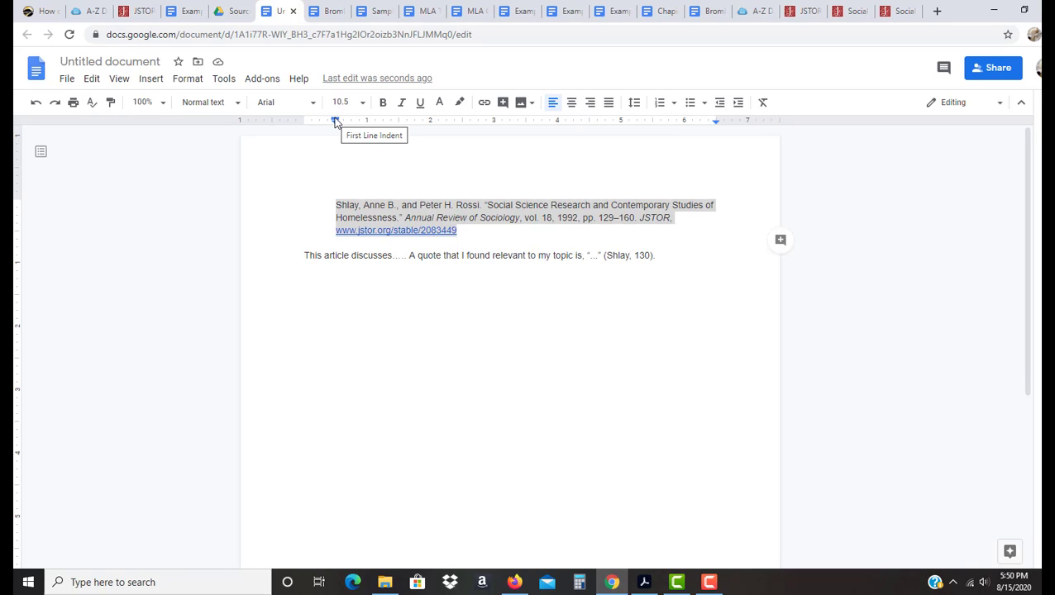
drag(335, 122, 304, 120)
click(452, 348)
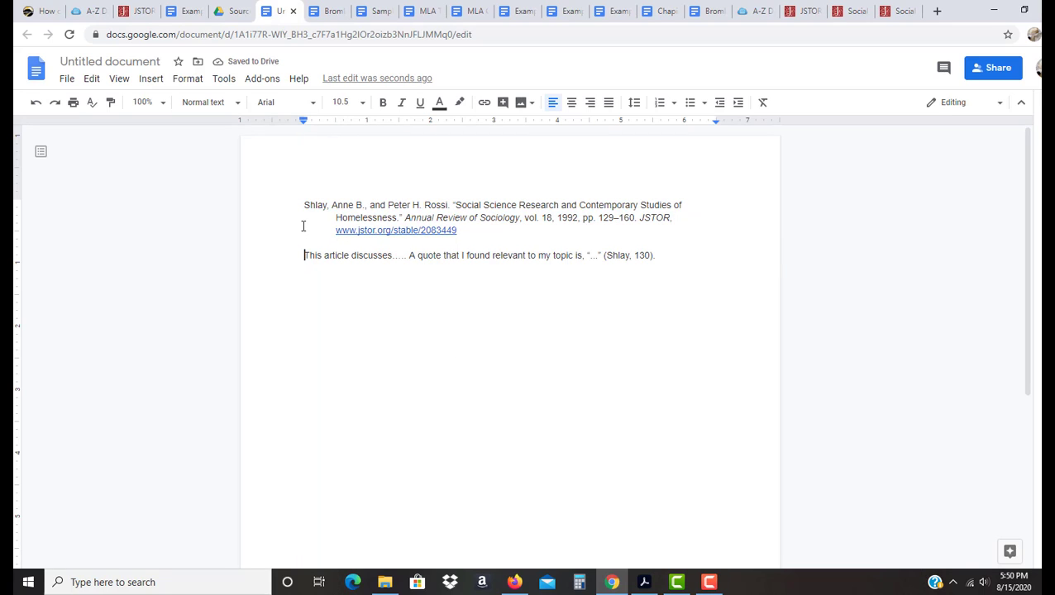
- Check the ruler's indent markers for the citation and for the summary paragraph below it
click(302, 265)
double_click(464, 230)
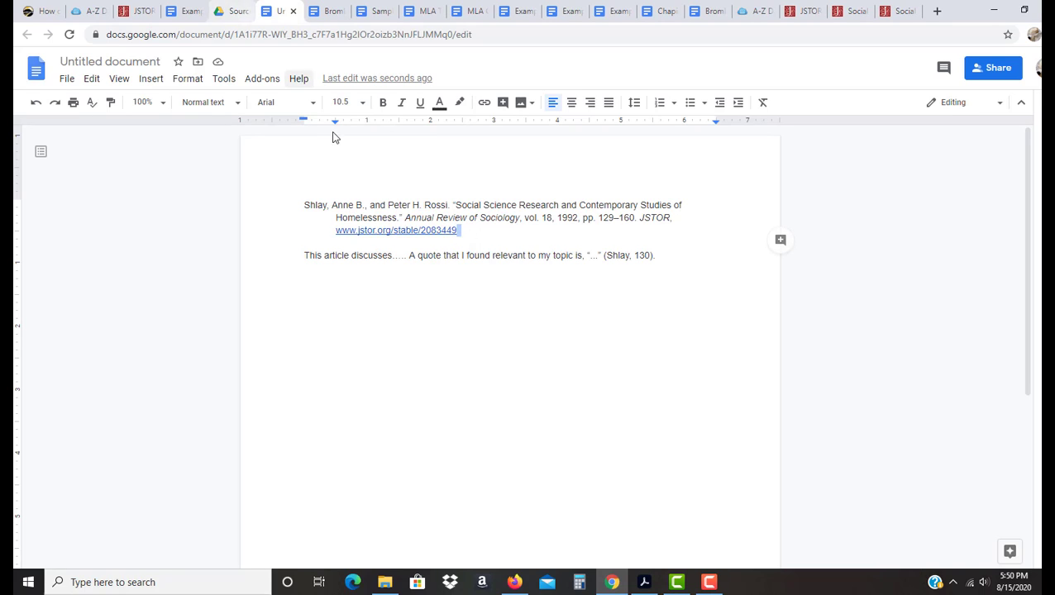
click(486, 237)
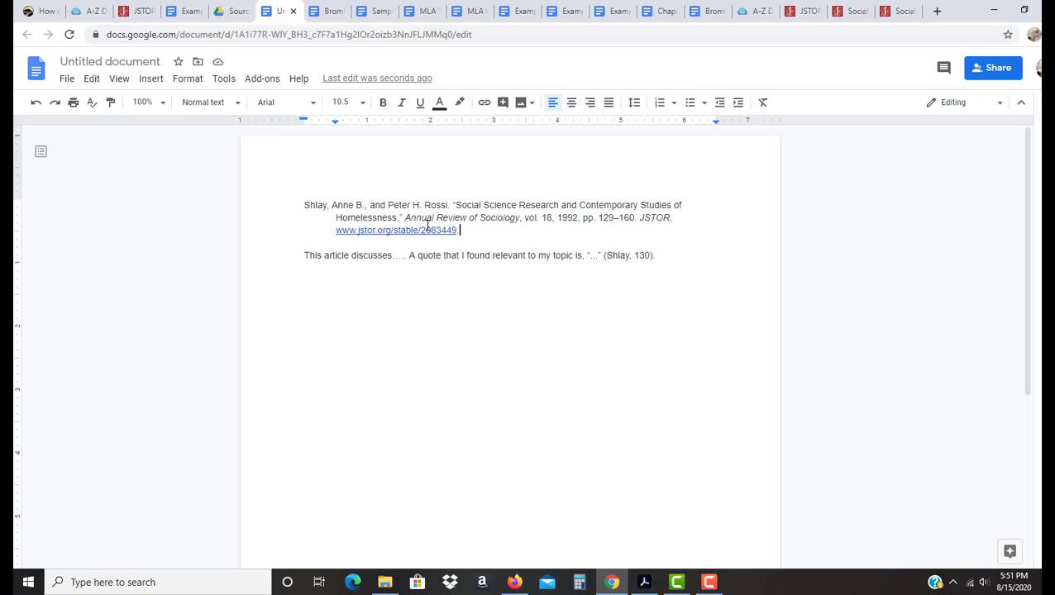
click(465, 257)
click(661, 255)
- Revisit the JSTOR article page and the Google Docs notes, and review the Canvas instructions on finding a scholarly journal through Butte's library
click(854, 15)
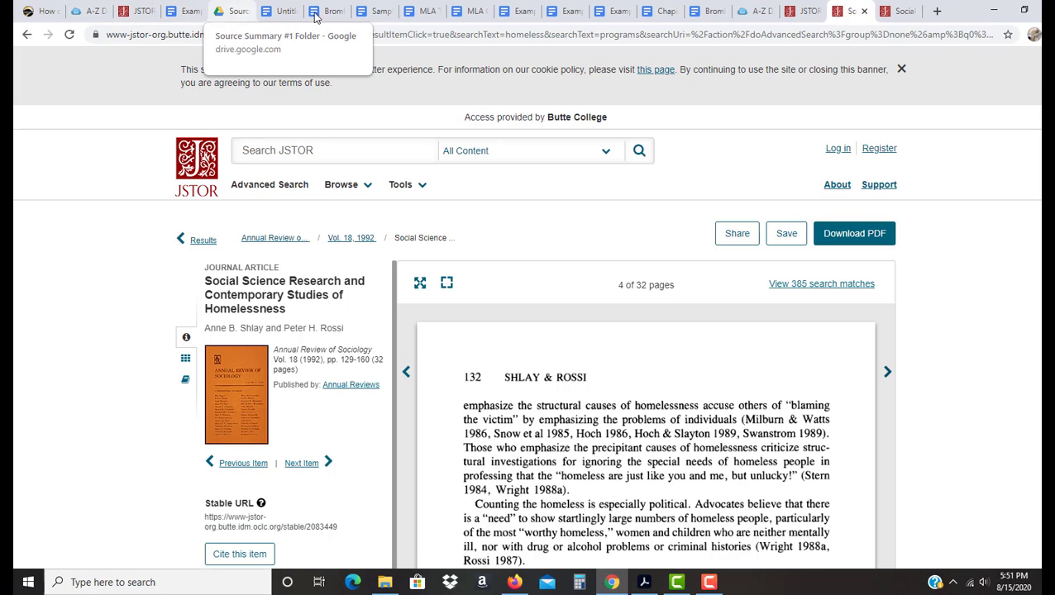
click(286, 13)
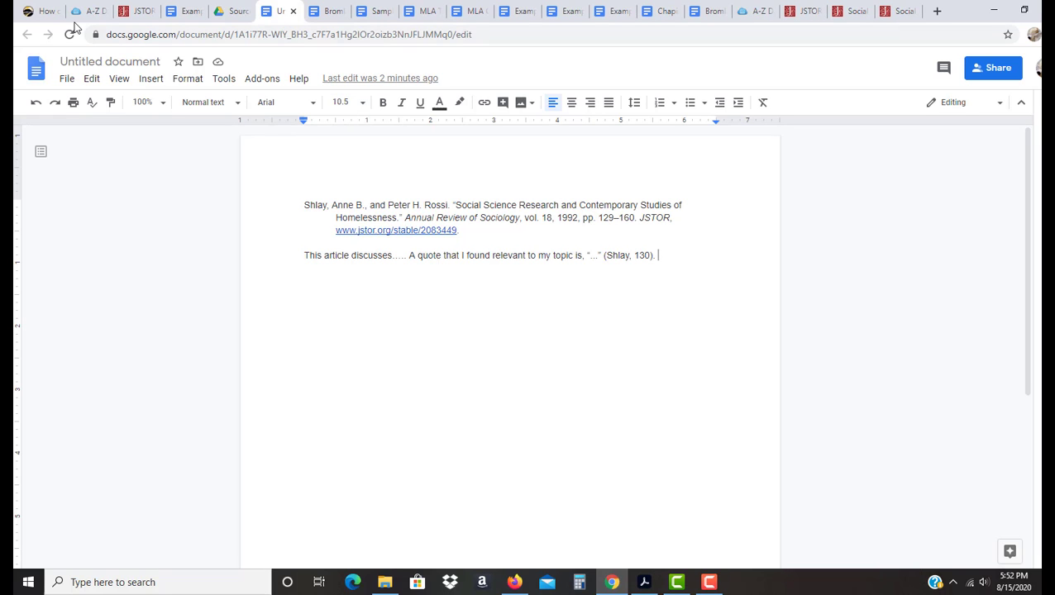
click(31, 12)
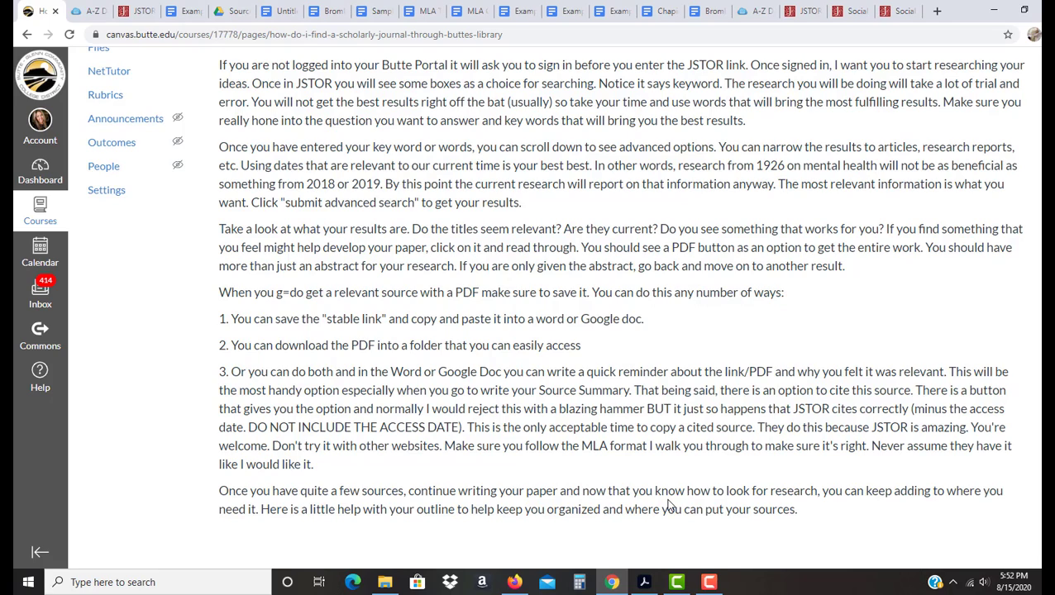
scroll(670, 504, up, 4)
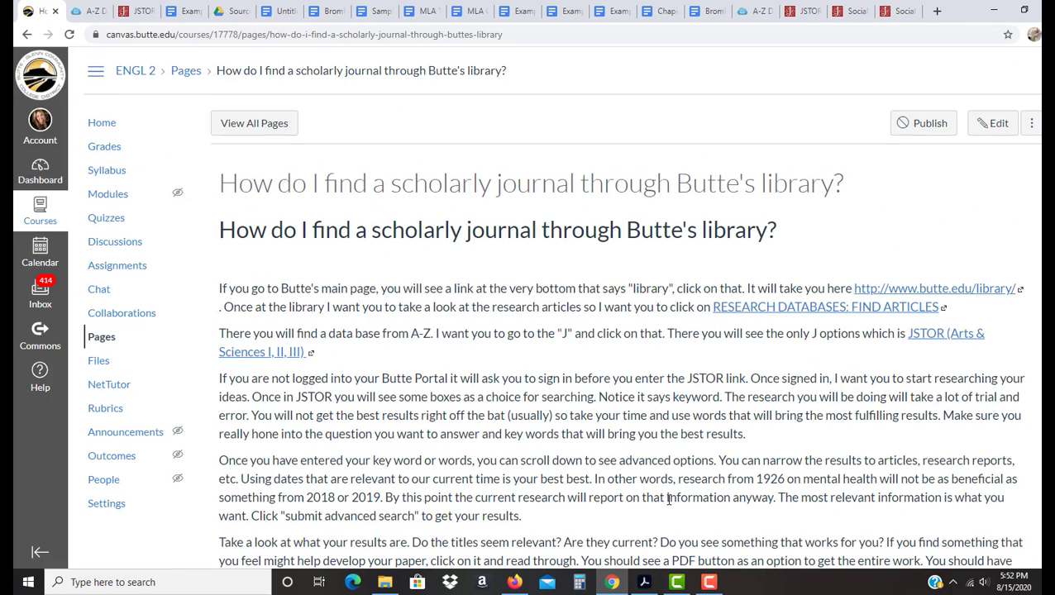